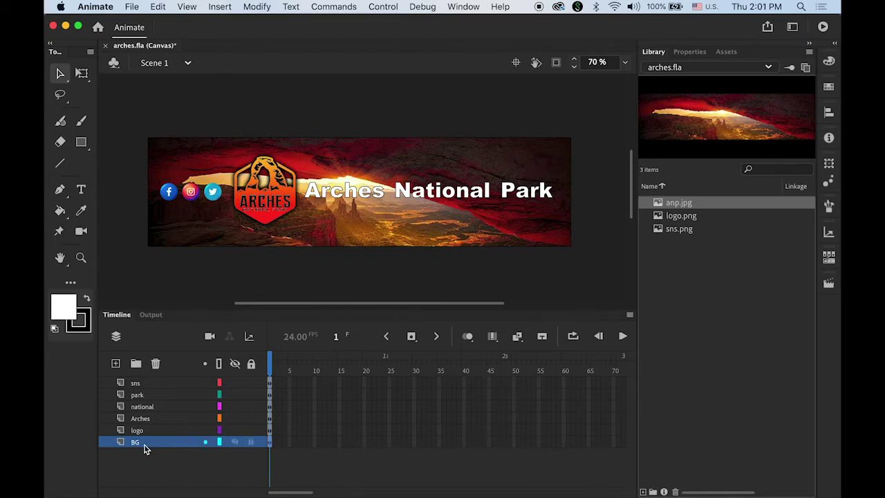
Hide and reshow each layer (background, logo, Arches, National, Park, social icons) to identify them
left_click(234, 442)
left_click(234, 443)
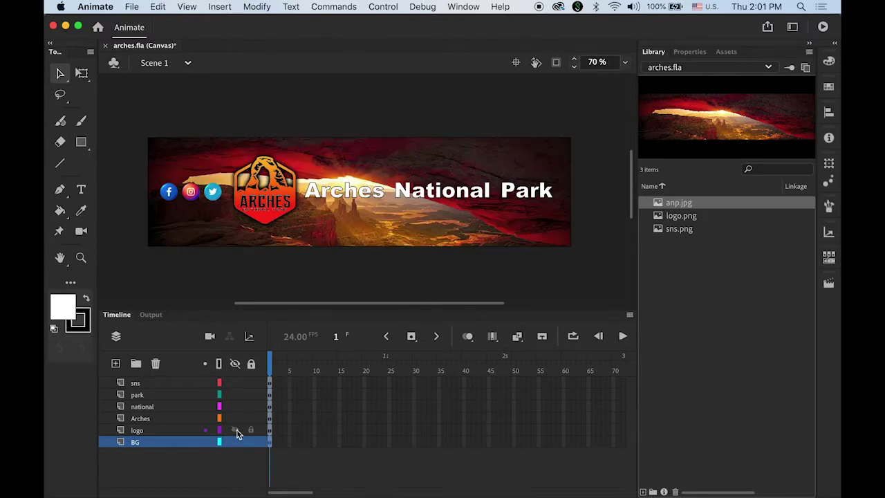
left_click(235, 431)
left_click(235, 431)
left_click(235, 419)
left_click(235, 418)
left_click(235, 407)
left_click(236, 407)
left_click(235, 394)
left_click(235, 395)
left_click(235, 383)
left_click(235, 383)
Add a classic tween starting at frame 1 on every banner layer
left_click(270, 385, "shift")
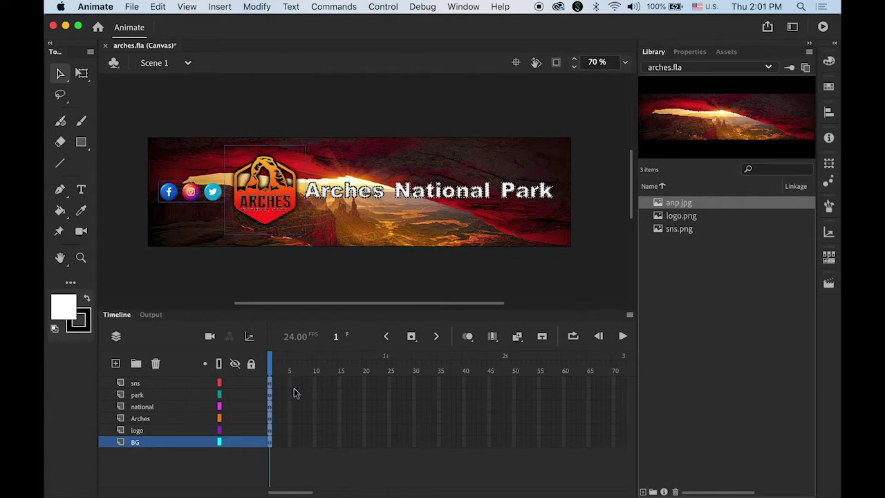
left_click(220, 7)
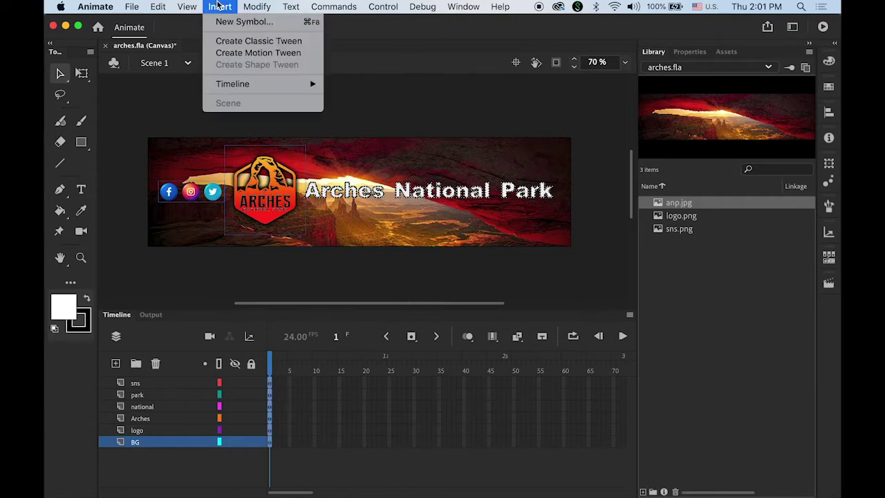
left_click(243, 41)
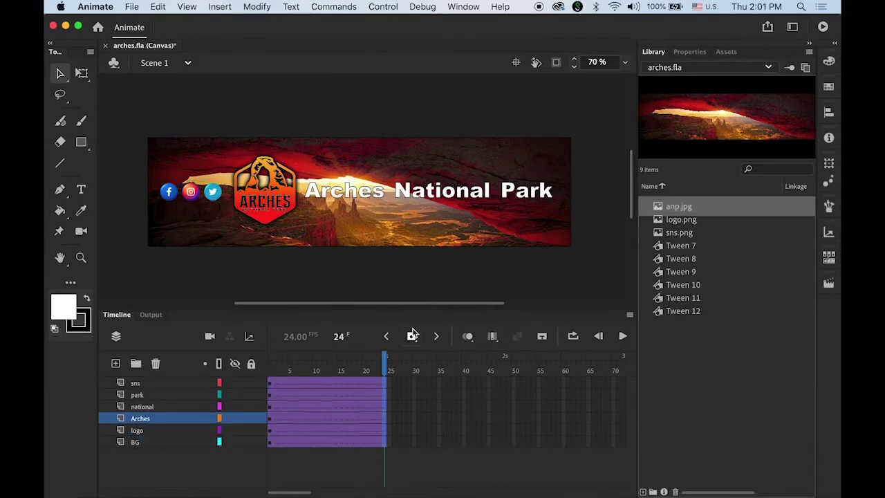
key("super+alt+a")
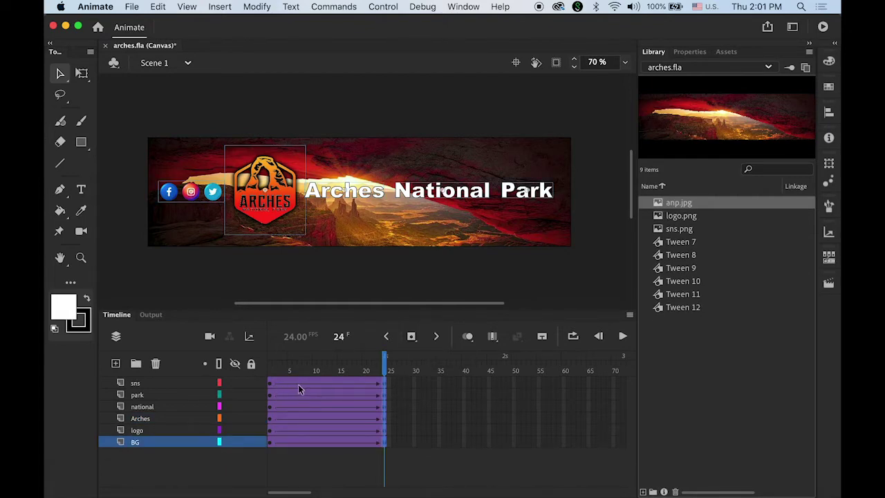
Scrub the playhead between frames 1 and 24 to check the tweened spans
left_click(272, 386)
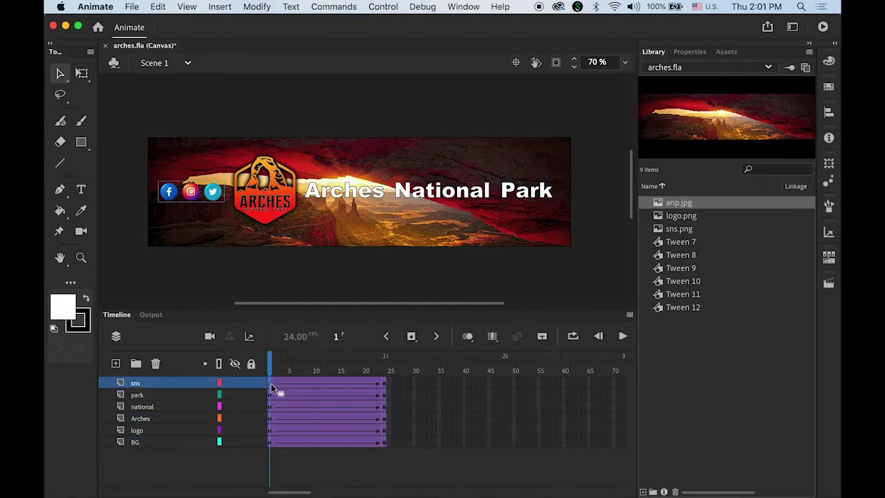
left_click(386, 389)
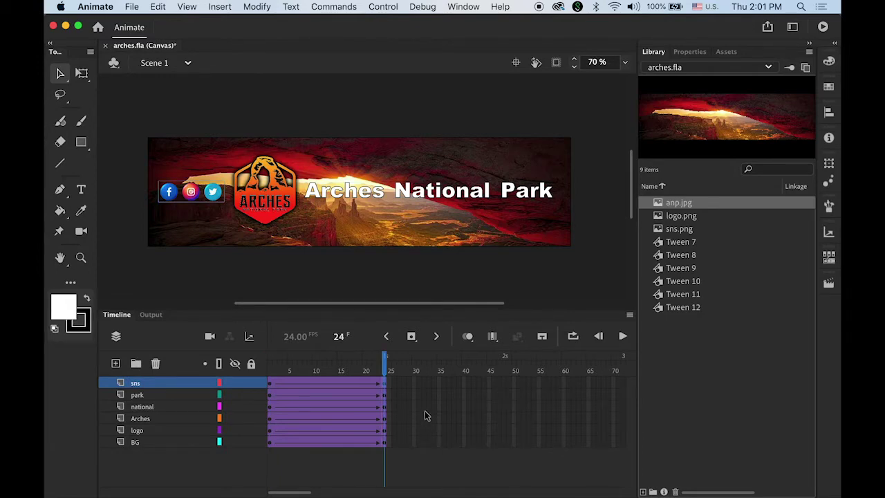
left_click_drag(387, 365, 315, 365)
left_click(268, 365)
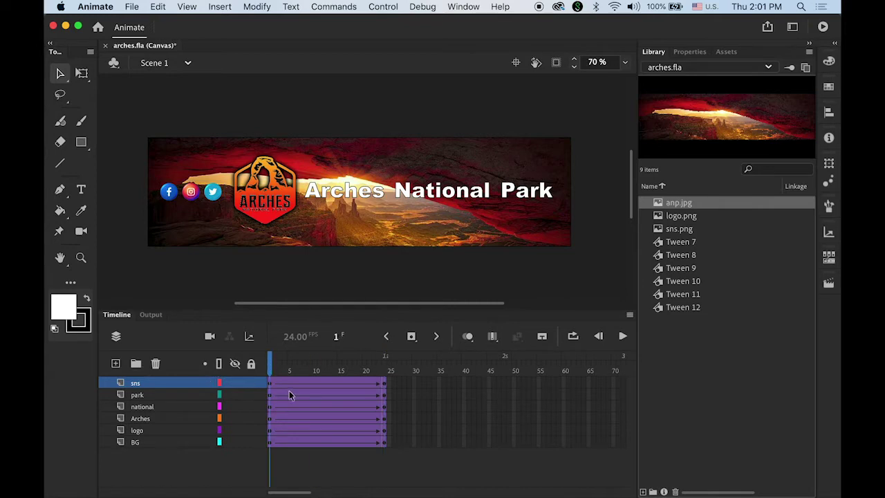
Set the background instance's frame-1 Color Effect to Alpha 0% and play the fade-in
left_click(271, 444)
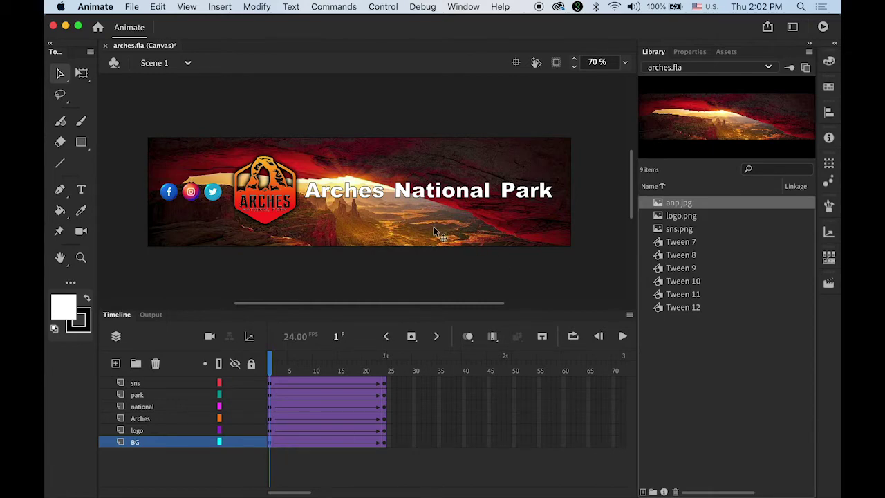
left_click(690, 52)
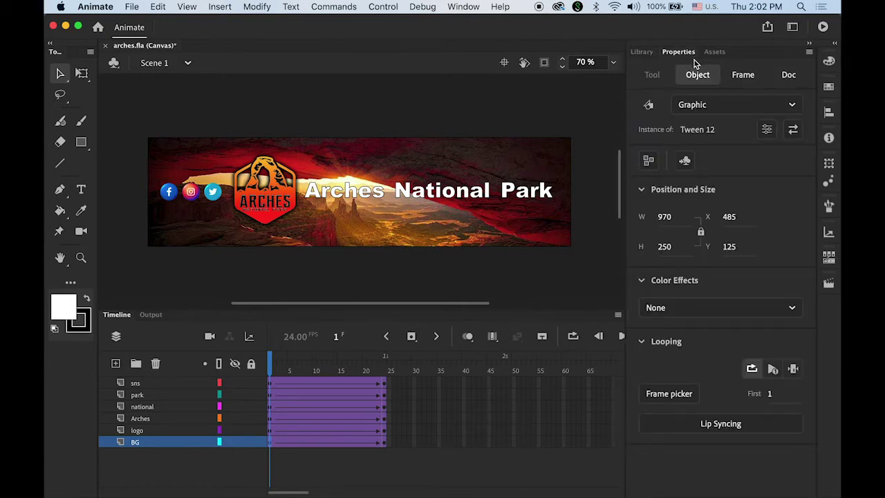
left_click(792, 309)
left_click(696, 414)
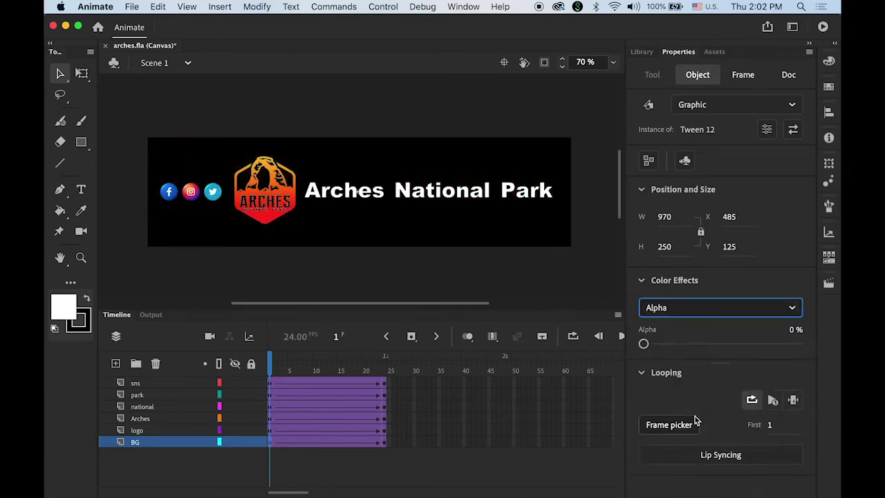
left_click(269, 366)
key("Return")
key("Return")
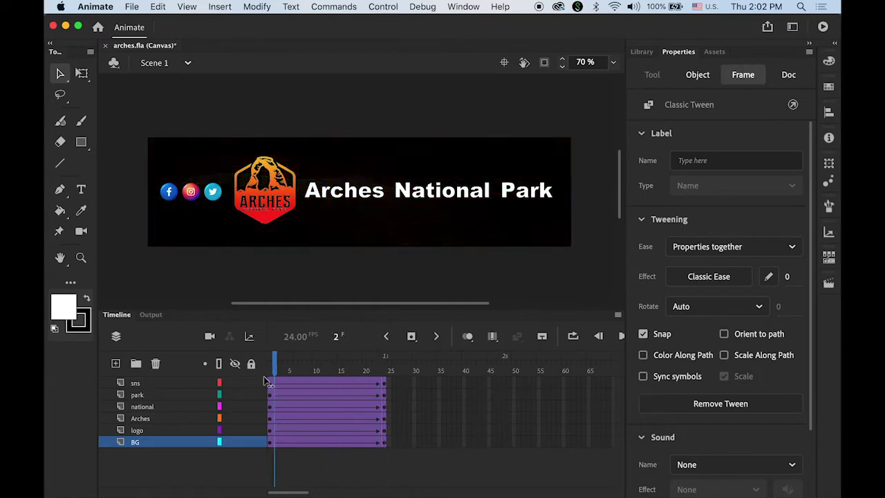
key("Return")
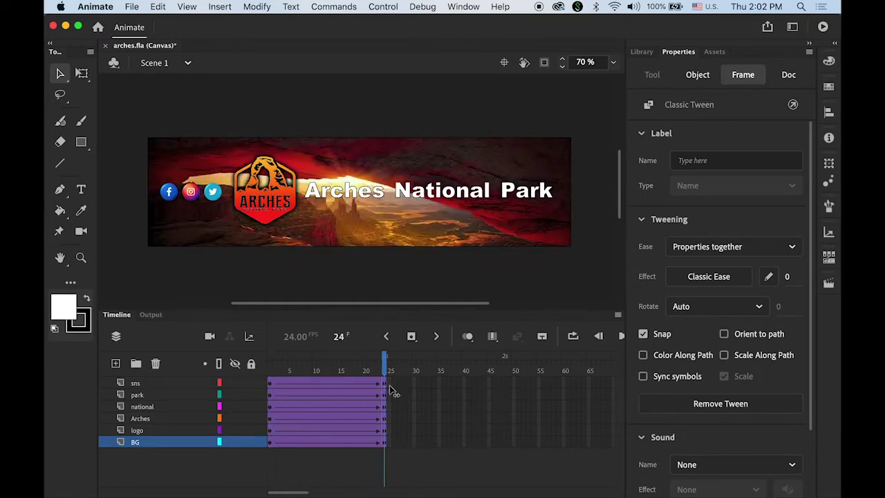
Enlarge the logo to about 271 × 299 and set its frame-1 alpha to 0%
left_click(270, 430)
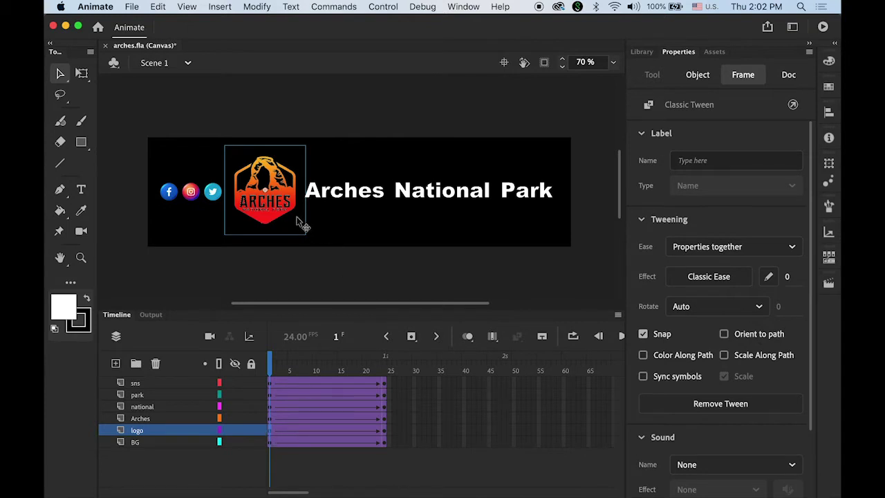
left_click(263, 220)
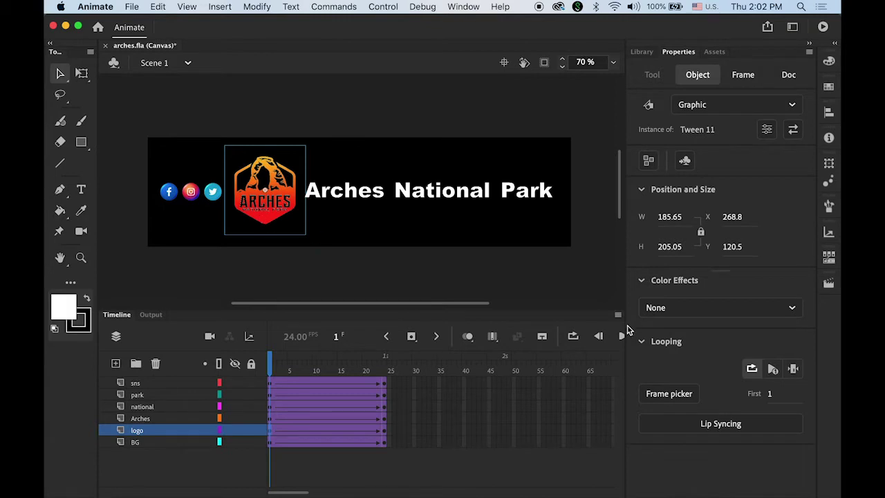
left_click(83, 76)
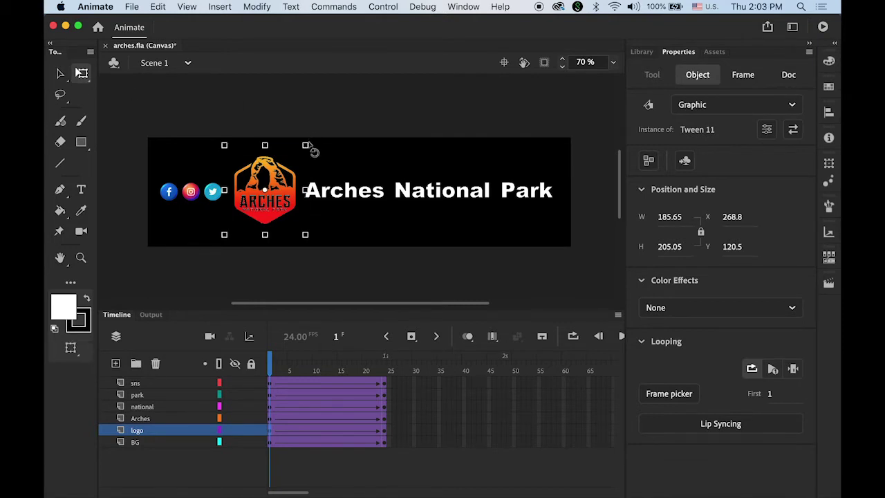
left_click_drag(309, 142, 359, 103)
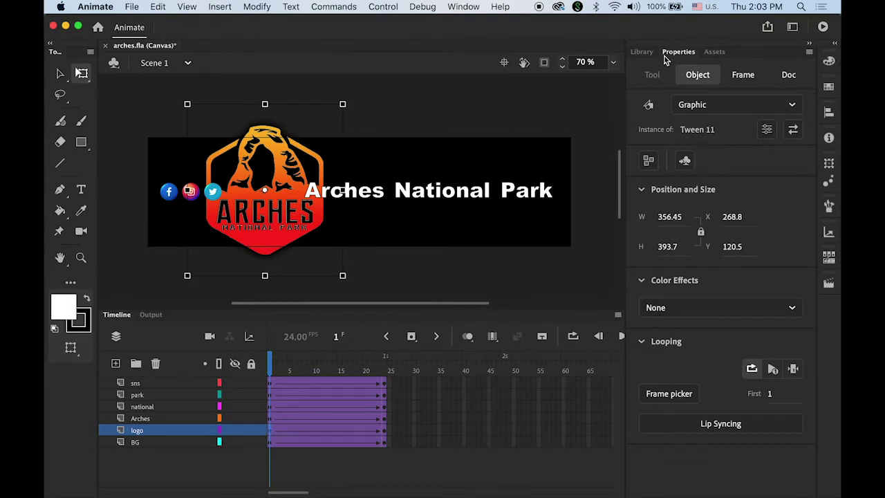
left_click(794, 309)
left_click(698, 414)
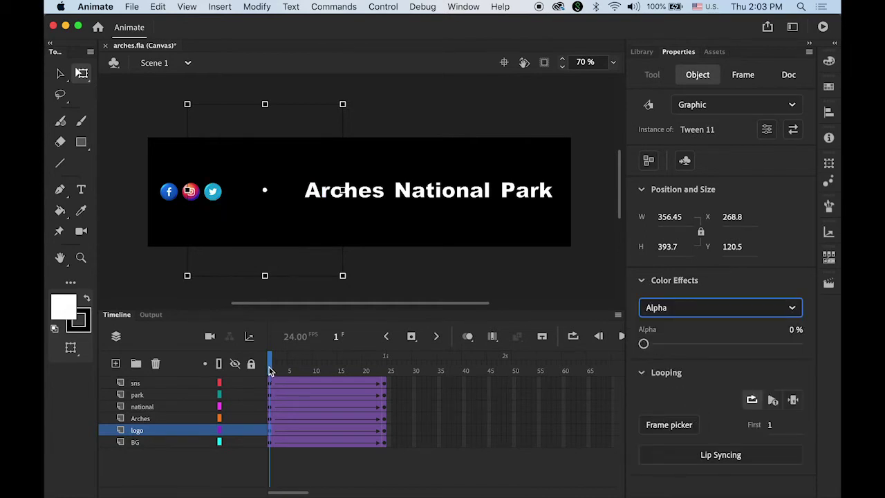
mouse_move(270, 371)
left_mouse_down()
mouse_move(380, 387)
mouse_move(242, 381)
mouse_move(257, 381)
left_mouse_up()
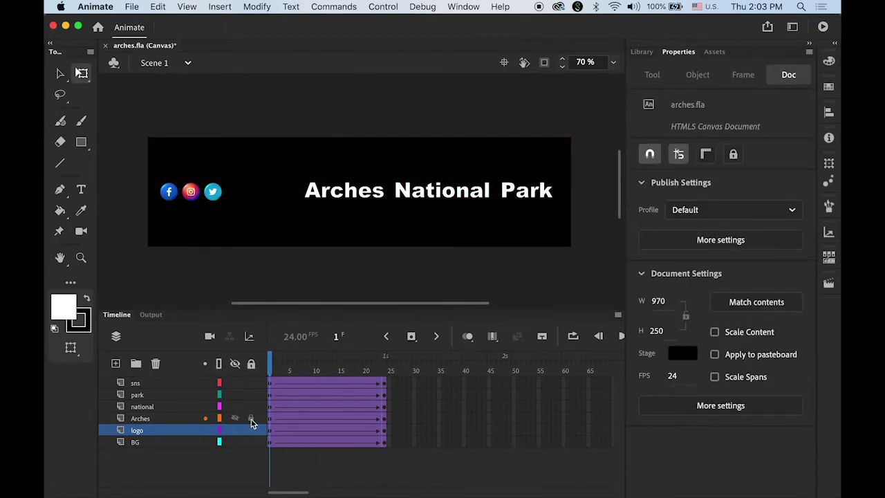
Scale the Arches word to 200%, set its frame-1 alpha to 0%, and scrub to check
left_click(334, 420)
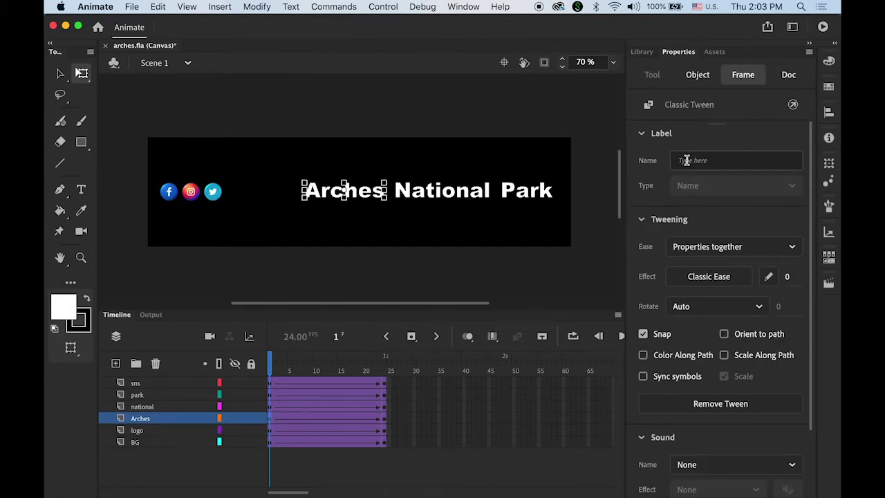
left_click(830, 165)
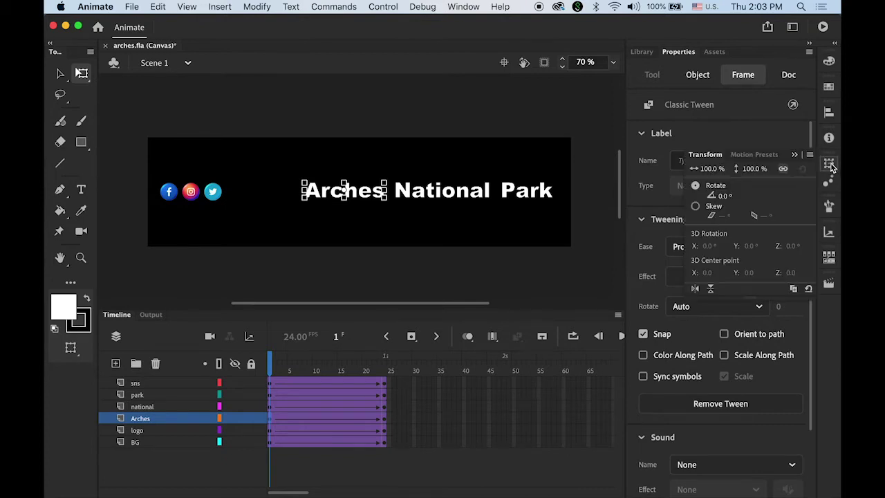
left_click(706, 169)
type("200")
key("Return")
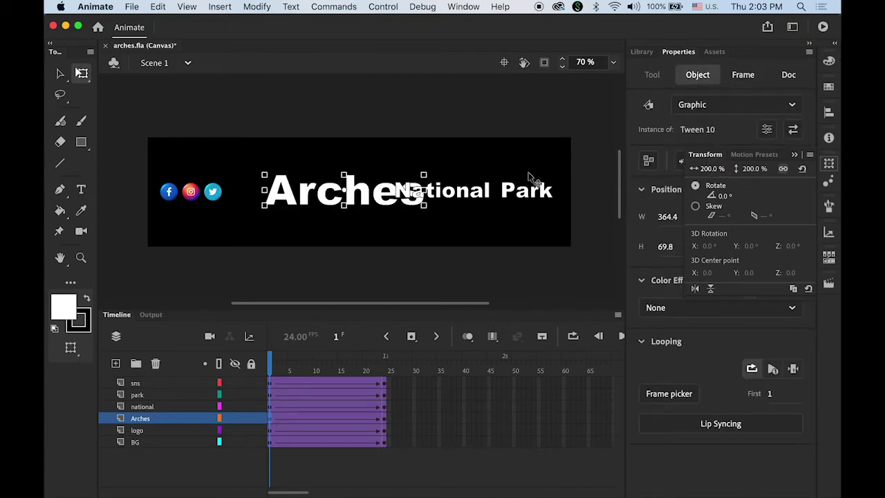
left_click(60, 73)
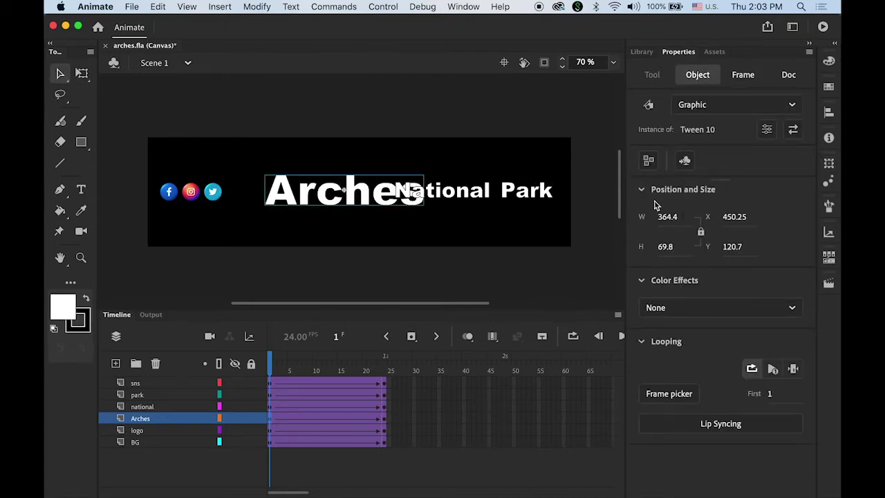
left_click(829, 164)
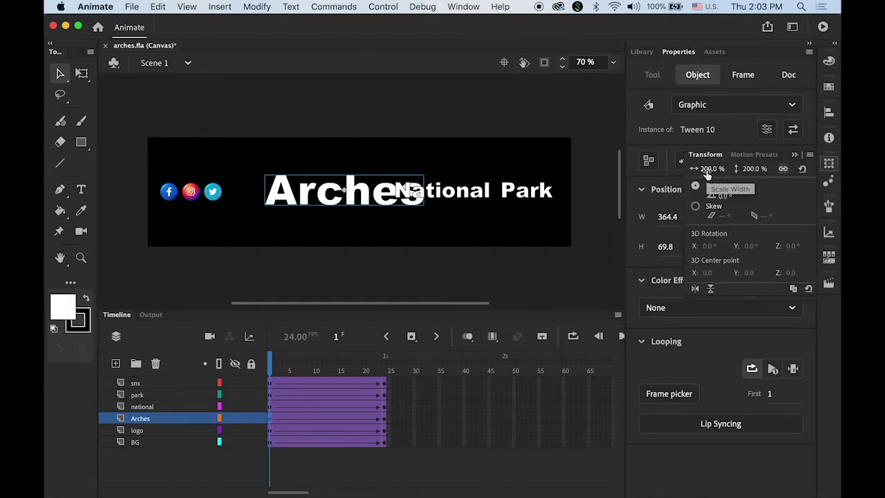
left_click(694, 310)
left_click(688, 411)
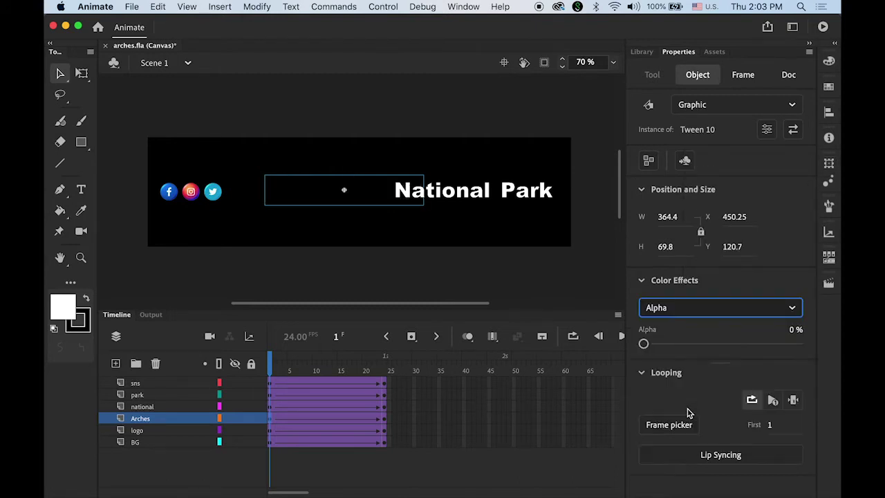
mouse_move(271, 373)
left_mouse_down()
mouse_move(383, 384)
mouse_move(271, 381)
left_mouse_up()
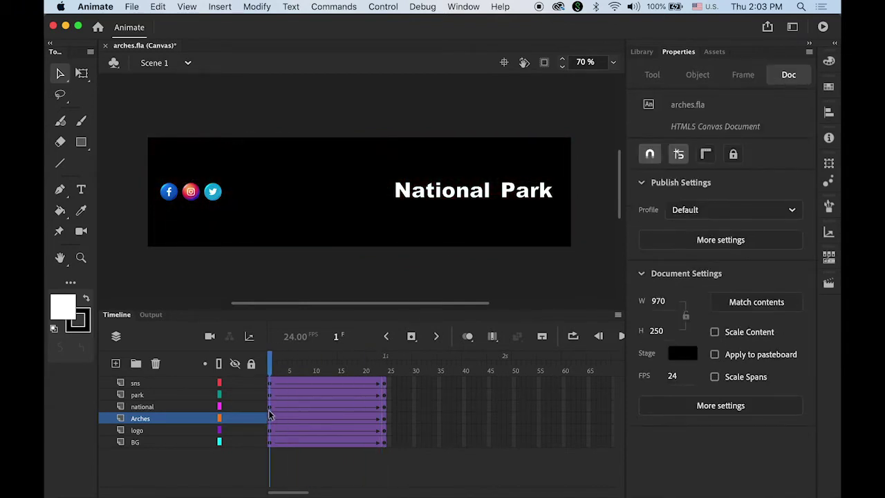
Set the National word to 200% scale and Alpha 0% on frame 1, then scrub to check
left_click(268, 407)
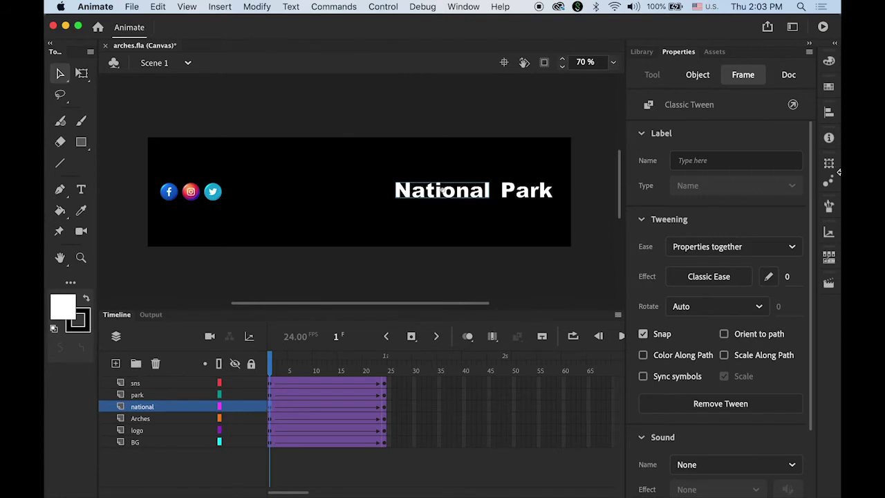
left_click(435, 194)
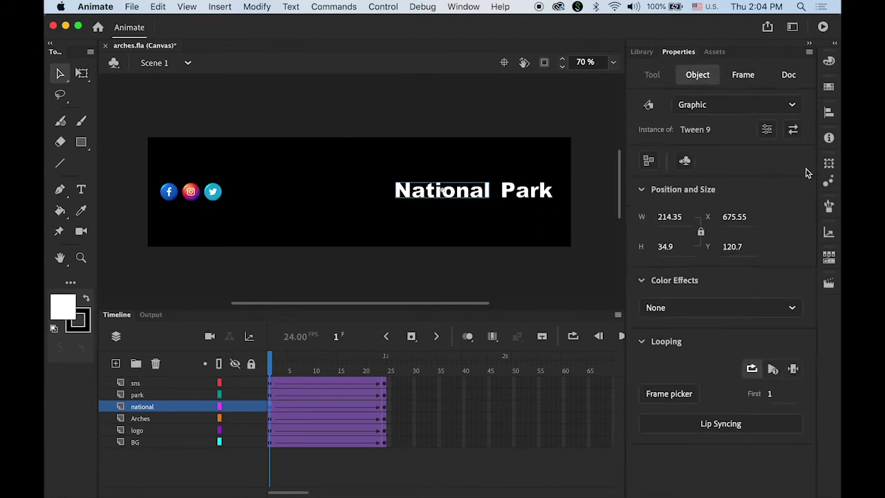
left_click(832, 168)
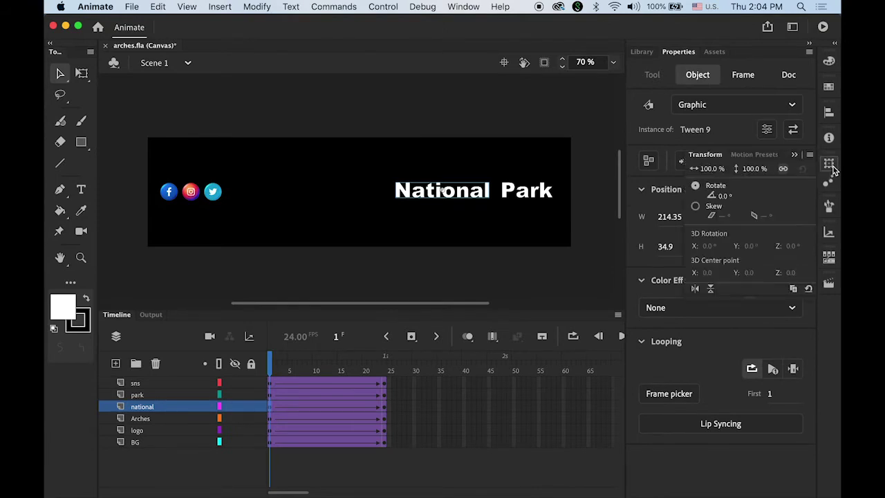
left_click(707, 169)
type("200")
key("Return")
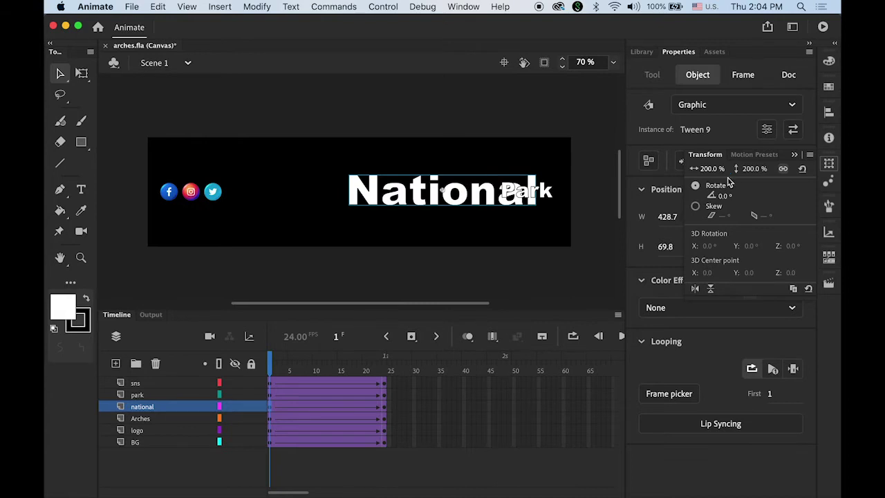
left_click(743, 310)
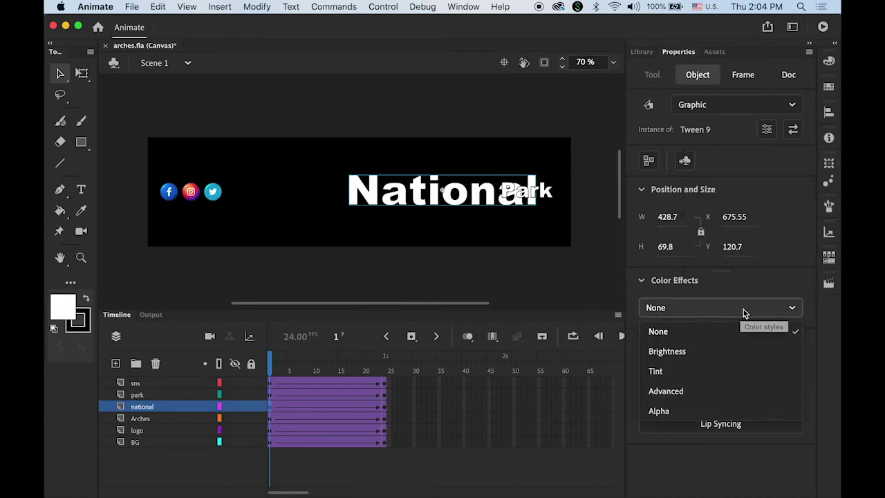
left_click(752, 410)
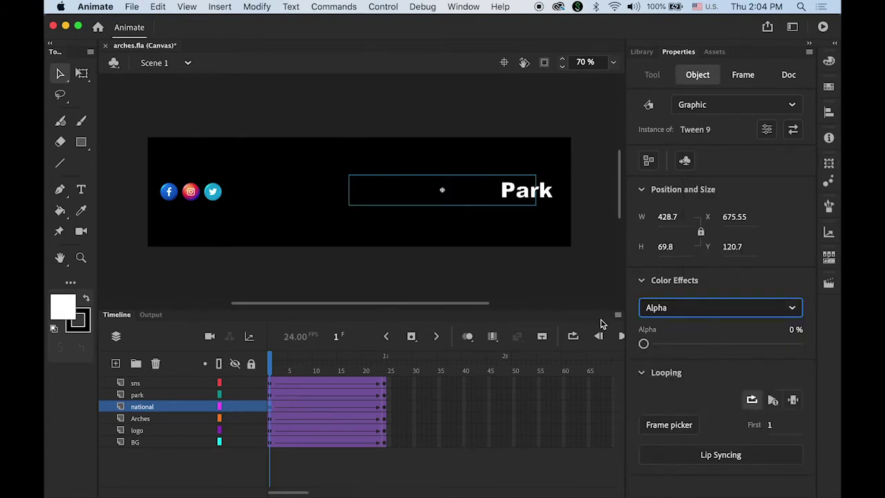
left_click_drag(272, 362, 370, 367)
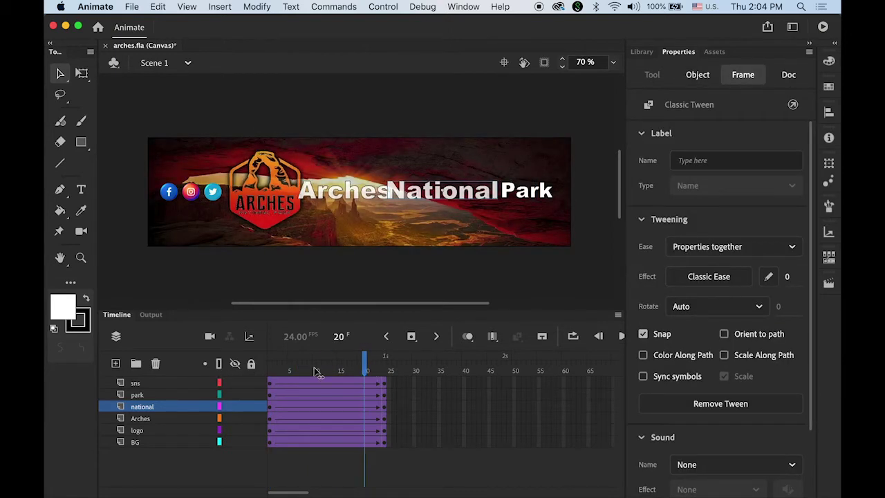
Scale the Park word on the park layer's frame 1 to 200%
left_click(271, 407)
left_click(269, 395)
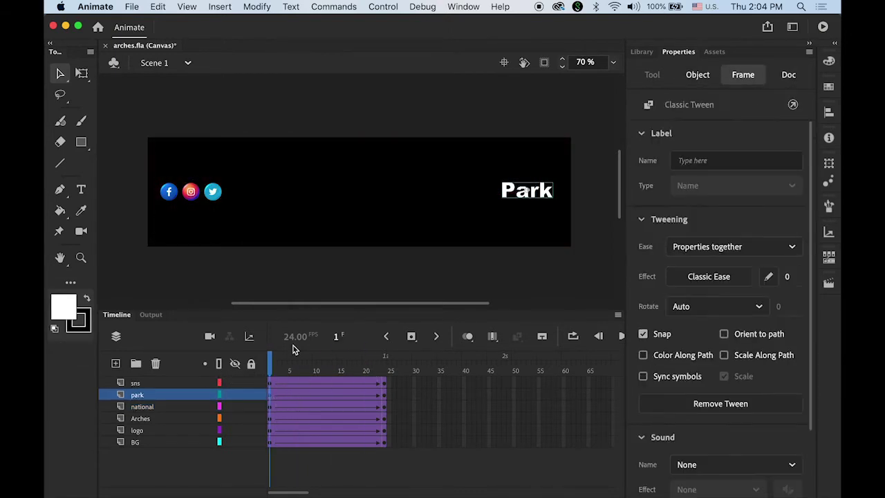
left_click(542, 198)
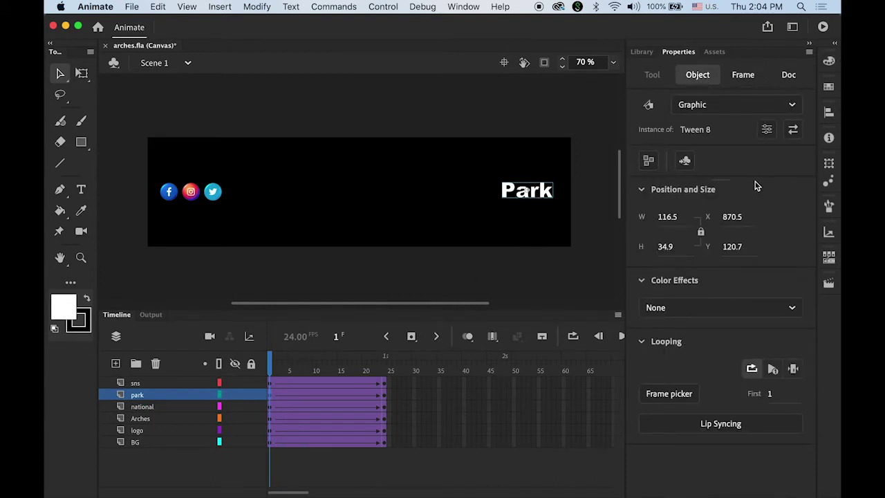
left_click(829, 164)
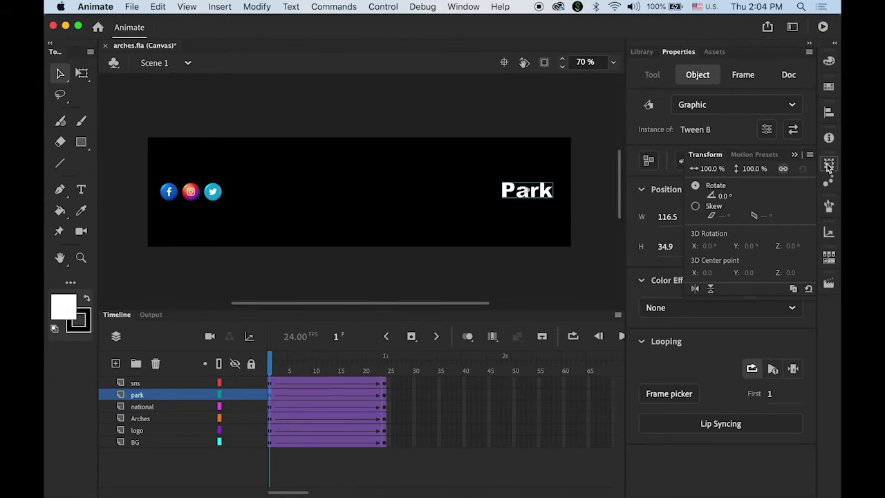
left_click(715, 169)
type("200")
key("Return")
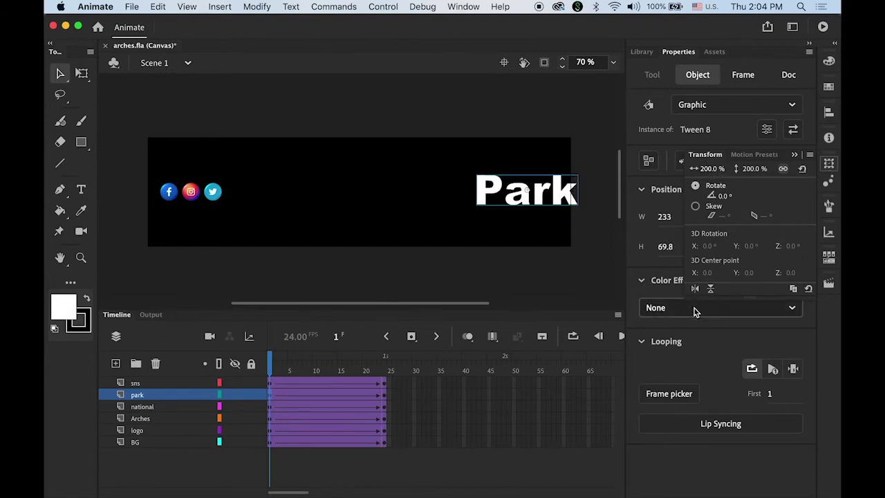
Set Park's frame-1 alpha to 0% and preview the whole banner animation
left_click(736, 309)
left_click(706, 415)
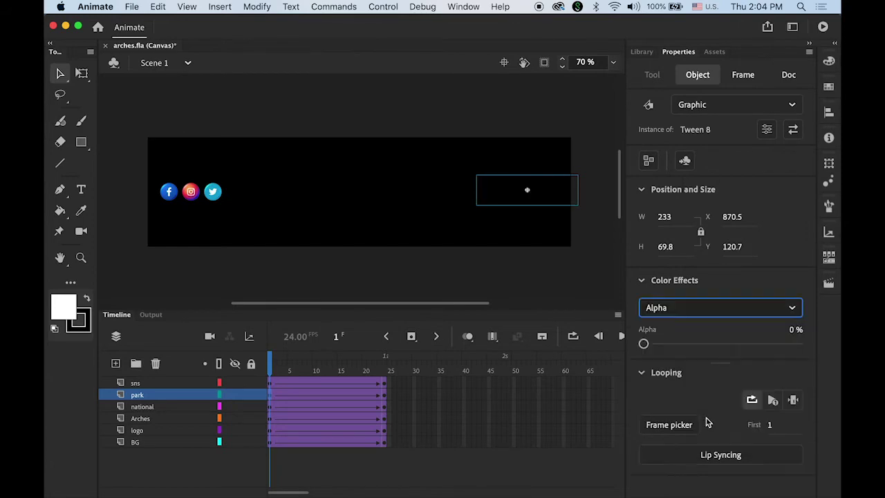
left_click(275, 366)
left_click_drag(293, 367, 414, 383)
key("Return")
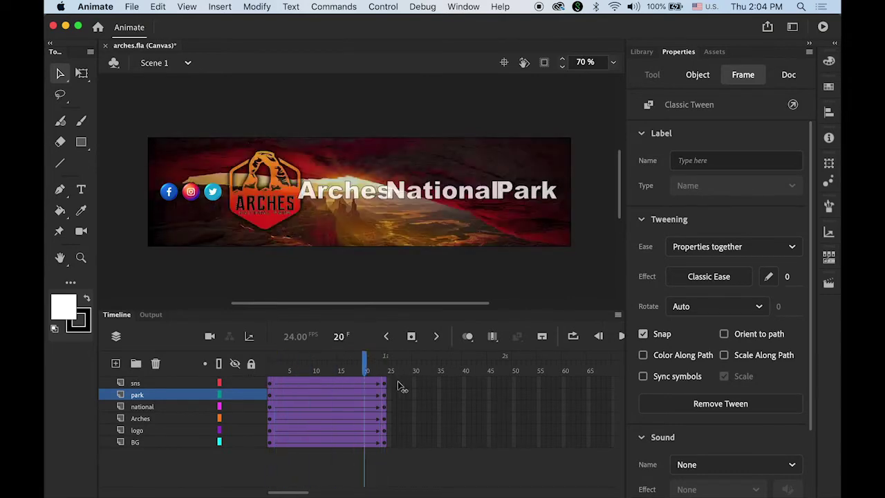
Scale the sns layer's icons to 200% with Alpha 0% on frame 1, then scrub to check
left_click(153, 384)
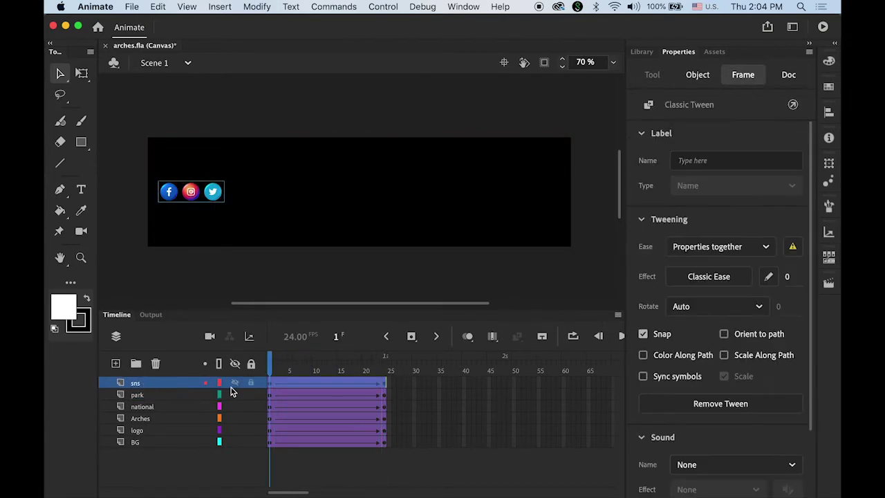
left_click(270, 383)
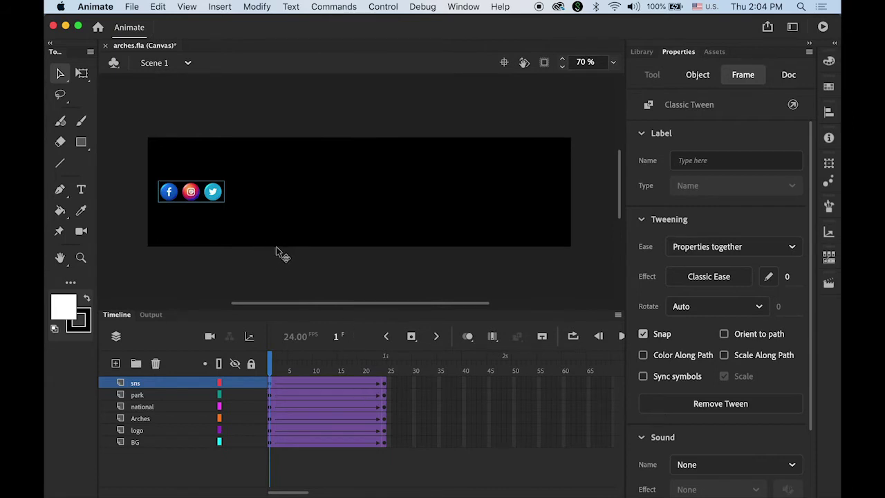
left_click(828, 165)
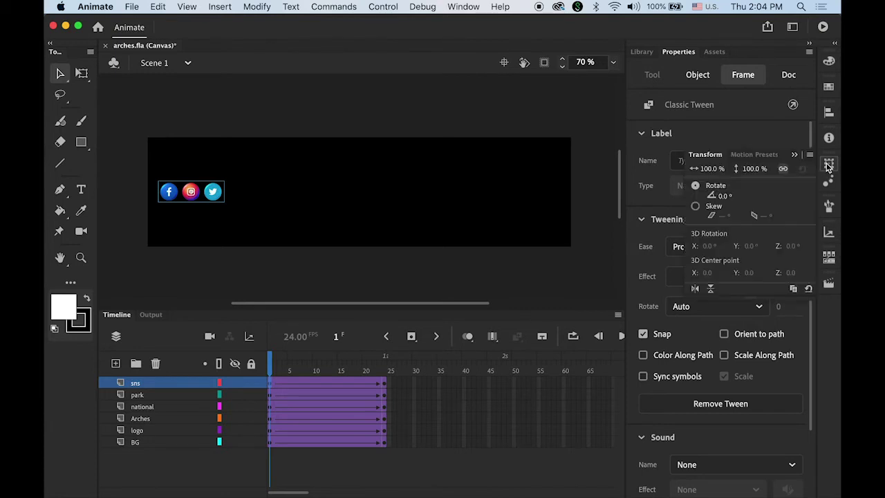
left_click(709, 169)
type("200")
key("Return")
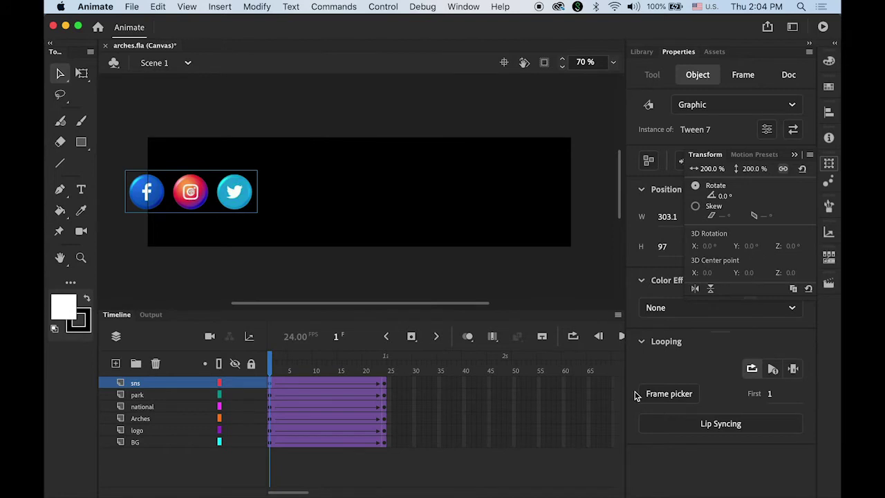
left_click(719, 317)
left_click(698, 410)
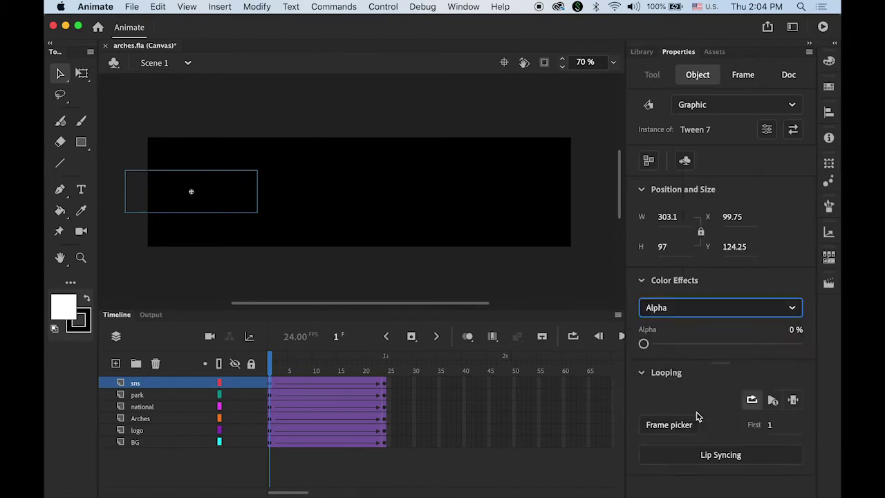
left_click_drag(268, 367, 220, 379)
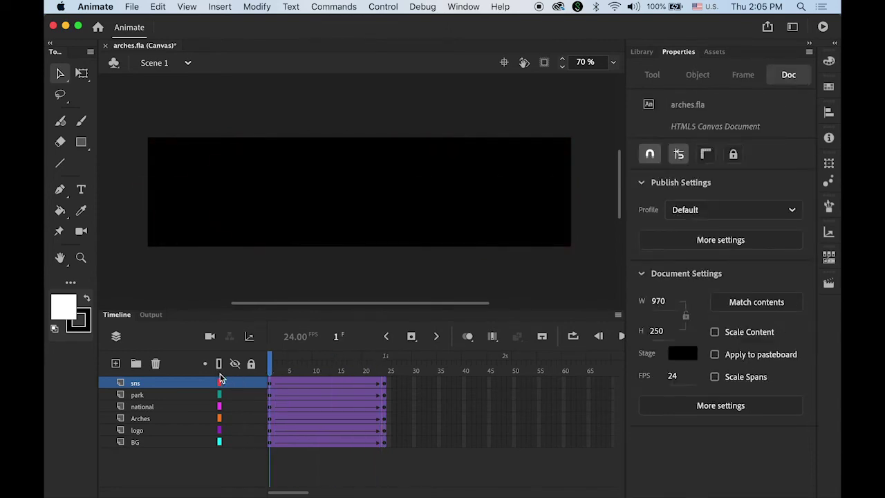
Play the 24-frame banner animation, then return the playhead to the start
key("Return")
key("Return")
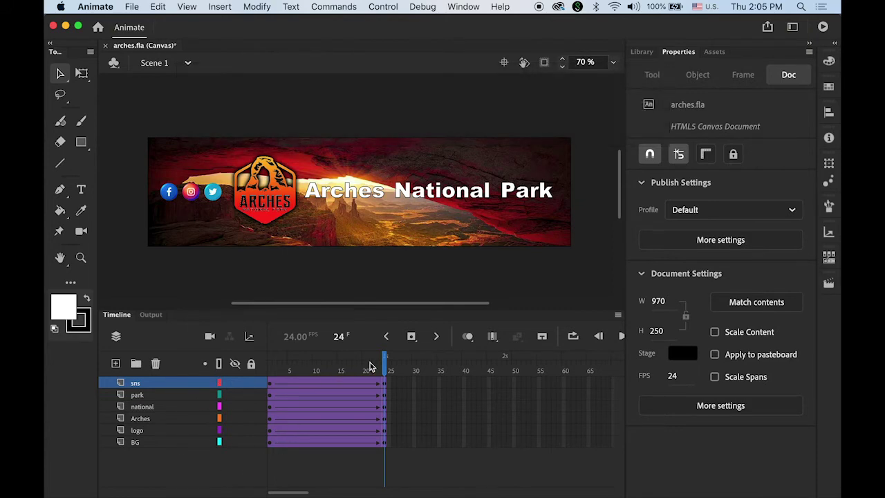
left_click_drag(367, 366, 387, 399)
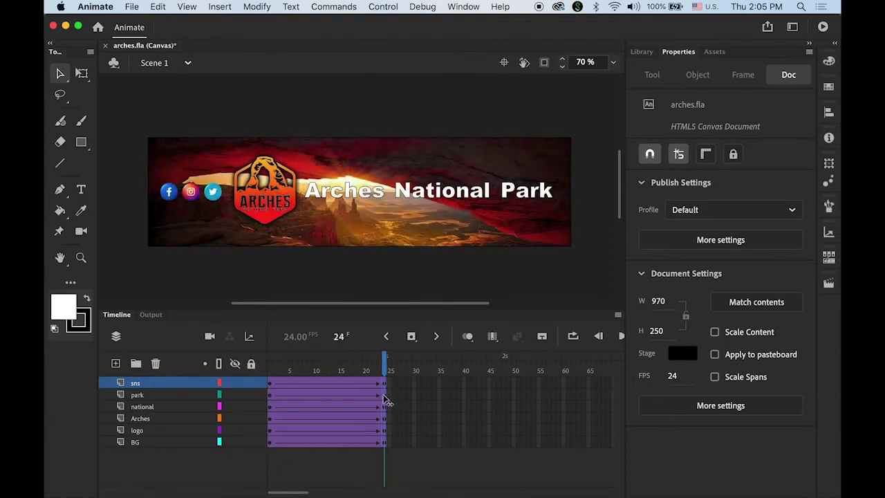
Shift the logo's and the Arches word's tween spans later on the timeline
left_click(143, 432)
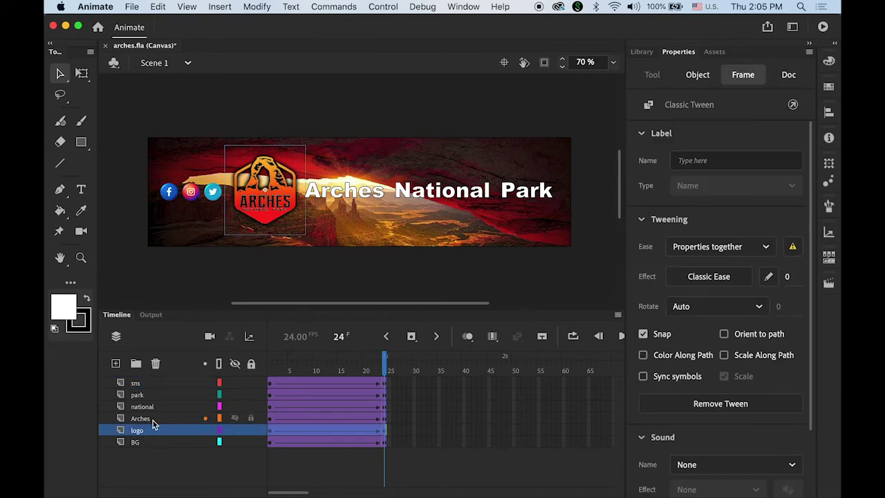
left_click(153, 420)
left_click(143, 432)
left_click_drag(317, 431, 376, 431)
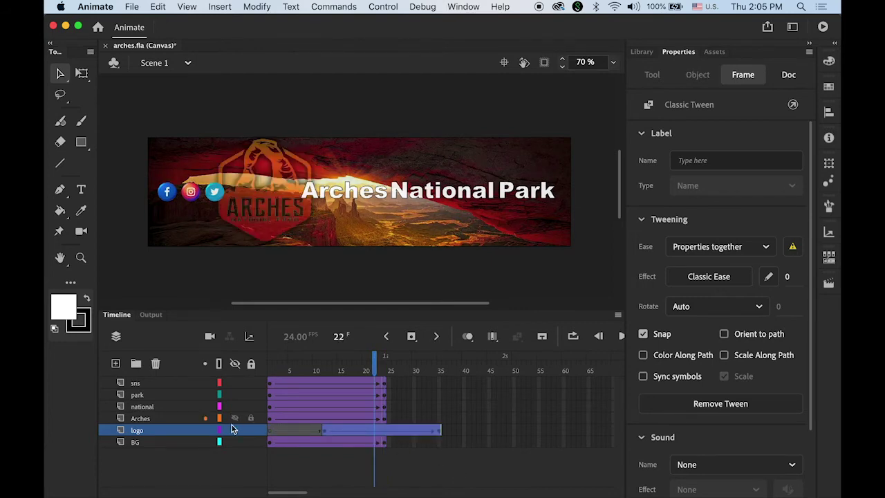
left_click(156, 419)
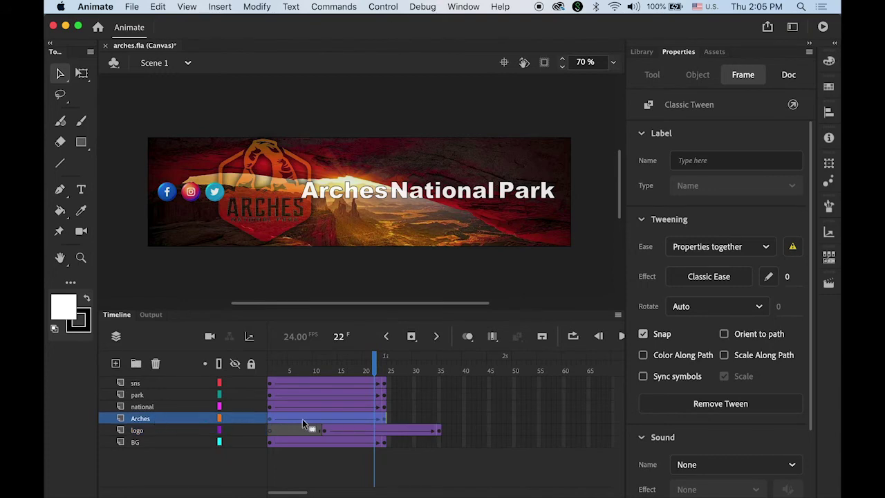
left_click_drag(302, 419, 407, 415)
Delay National, Park, then the social icons (near frame 55), and preview the staggered fade-ins
left_click(155, 408)
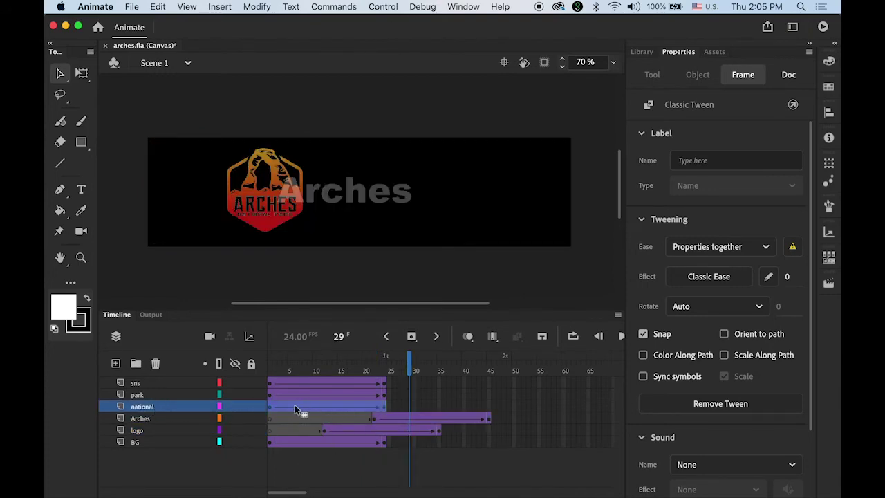
left_click_drag(294, 405, 342, 401)
left_click(140, 395)
left_click_drag(291, 392, 509, 403)
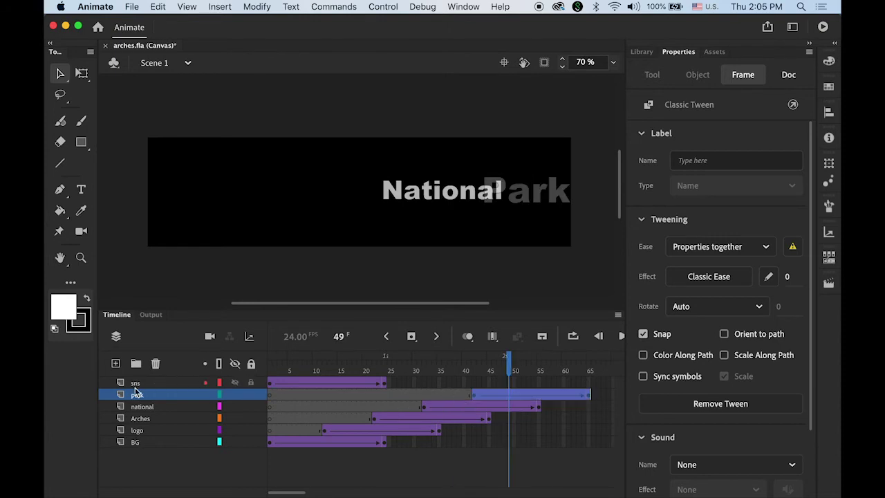
left_click(136, 384)
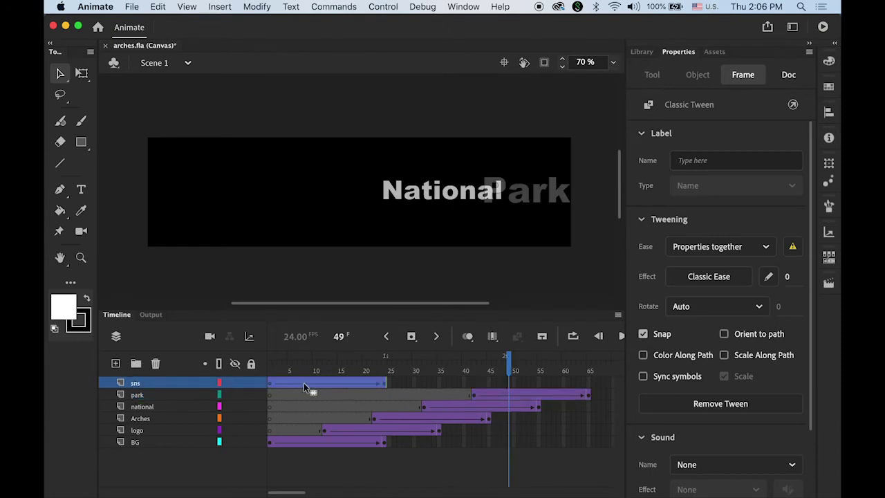
left_click_drag(304, 383, 567, 392)
left_click_drag(572, 360, 196, 373)
key("Return")
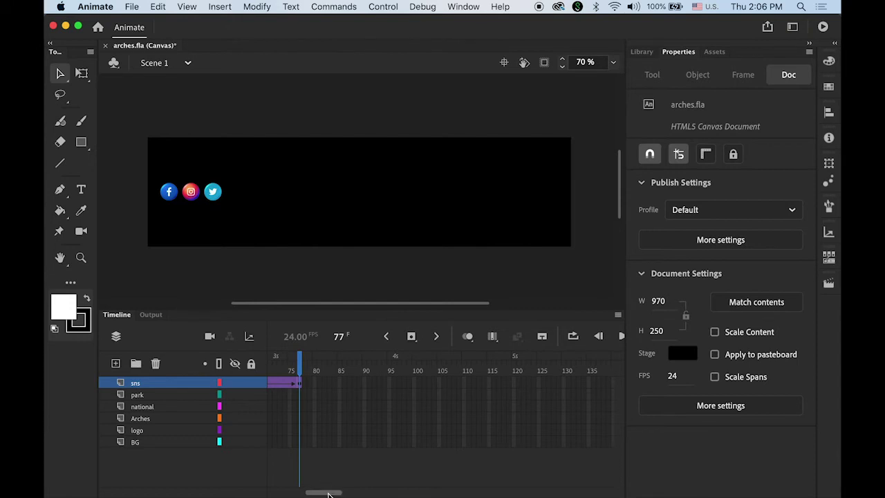
left_click_drag(323, 492, 286, 492)
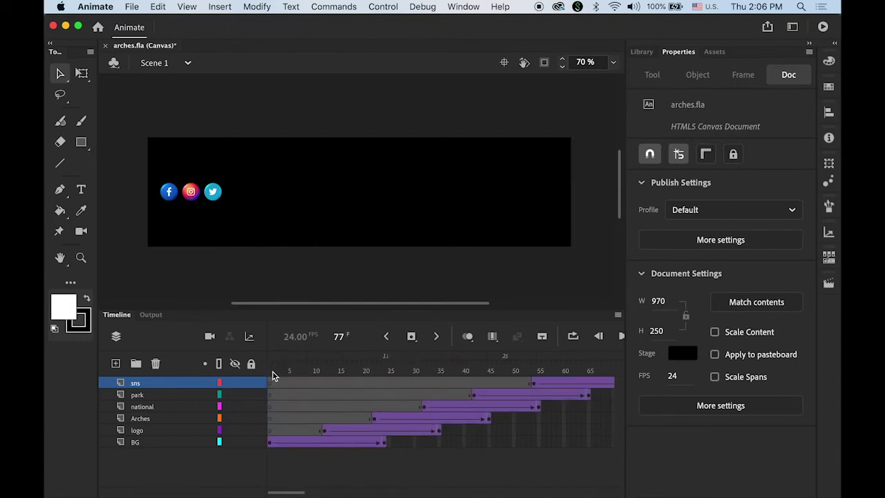
left_click_drag(273, 375, 387, 379)
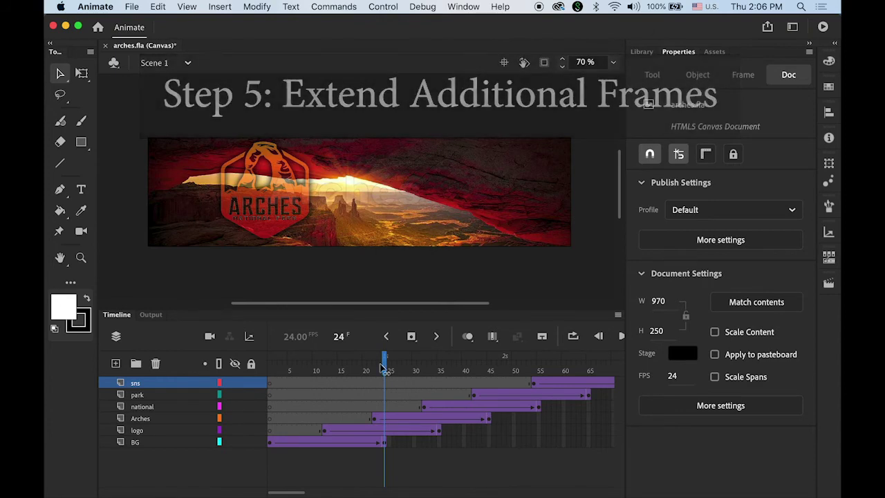
Extend every layer from park down to BG to frame 77, then play the banner
left_click(341, 357)
left_click(548, 356)
left_click_drag(571, 395, 513, 424)
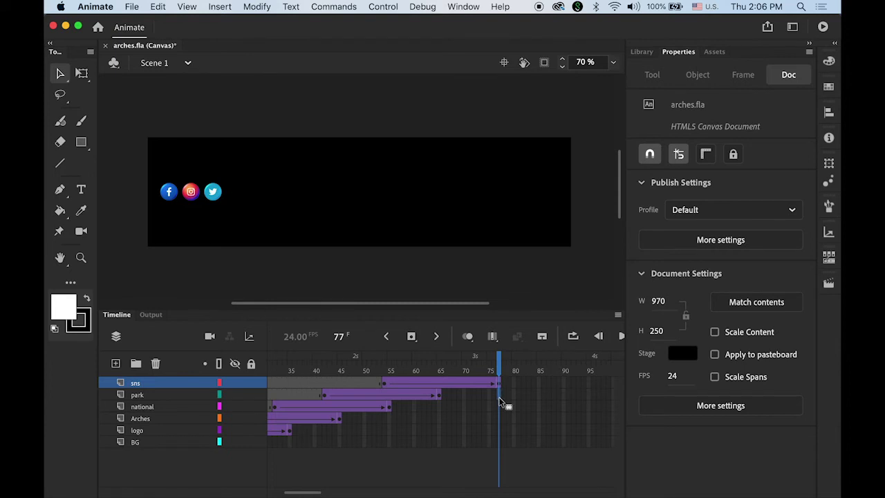
left_click(500, 398)
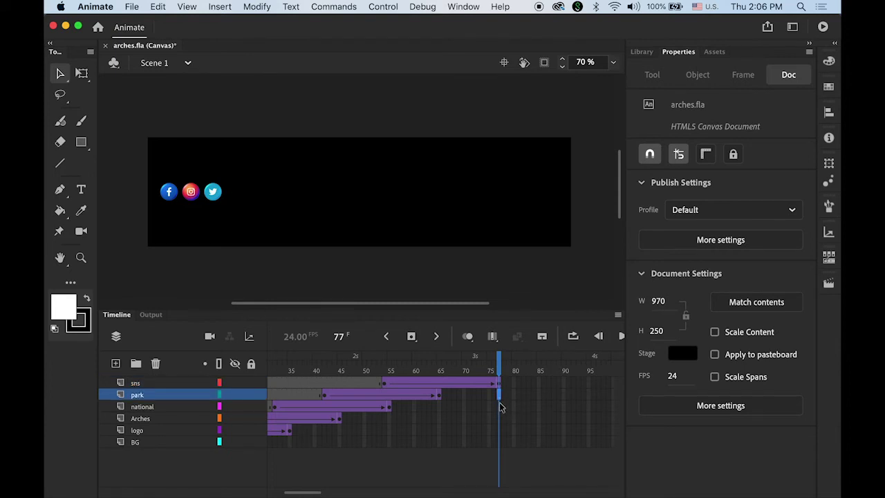
left_click(500, 445, "shift")
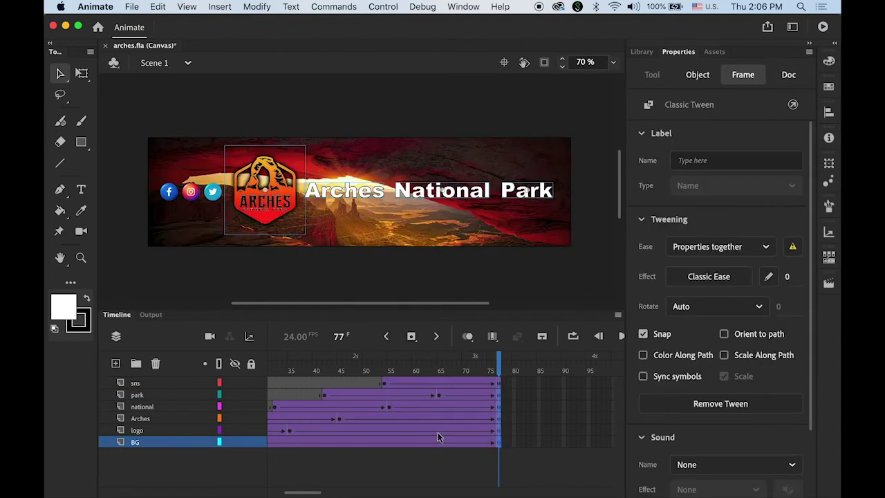
key("Return")
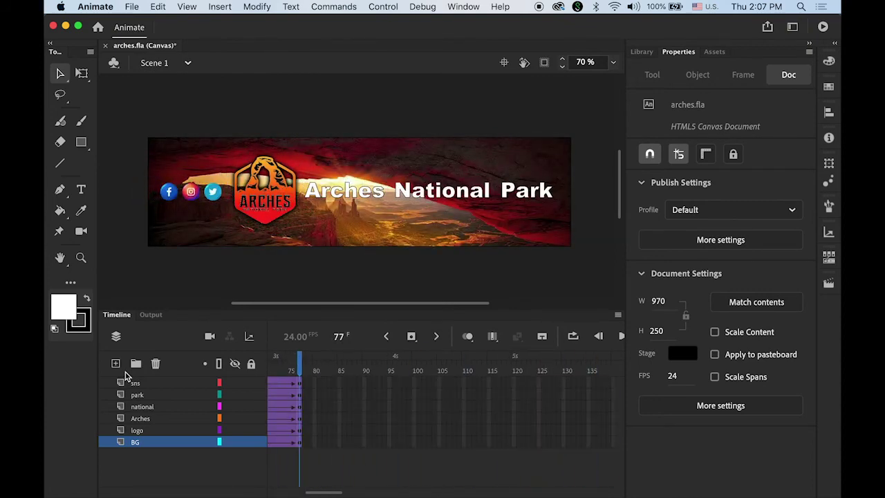
Test the movie with Cmd+Enter to watch the banner's staggered fade-ins in Chrome
key("super+Return")
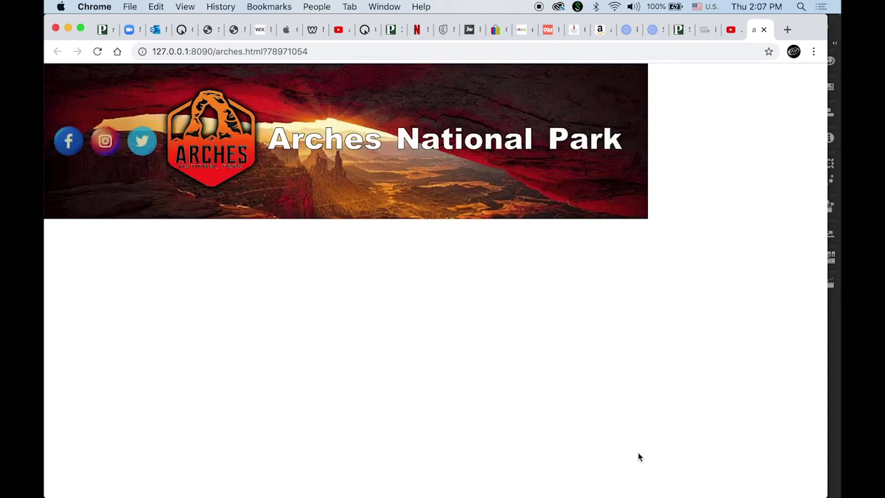
Return to Animate's Timeline and scrub near the end to check the final pose
left_click(832, 422)
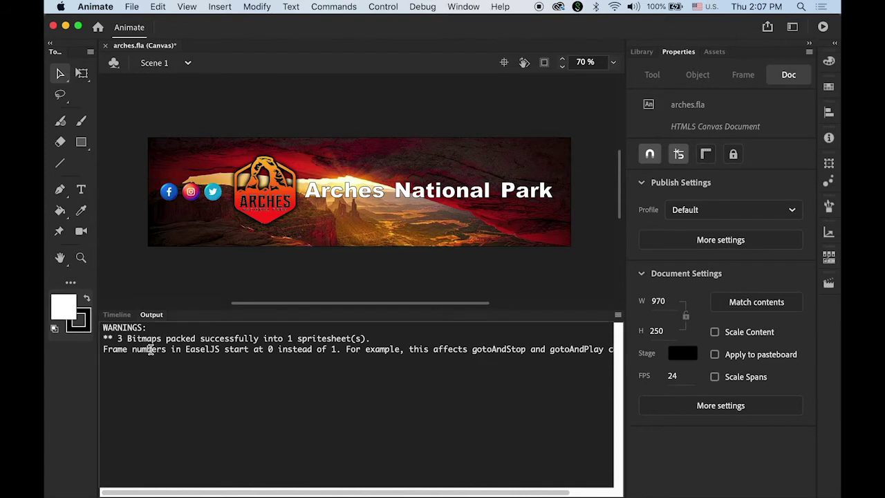
left_click(118, 315)
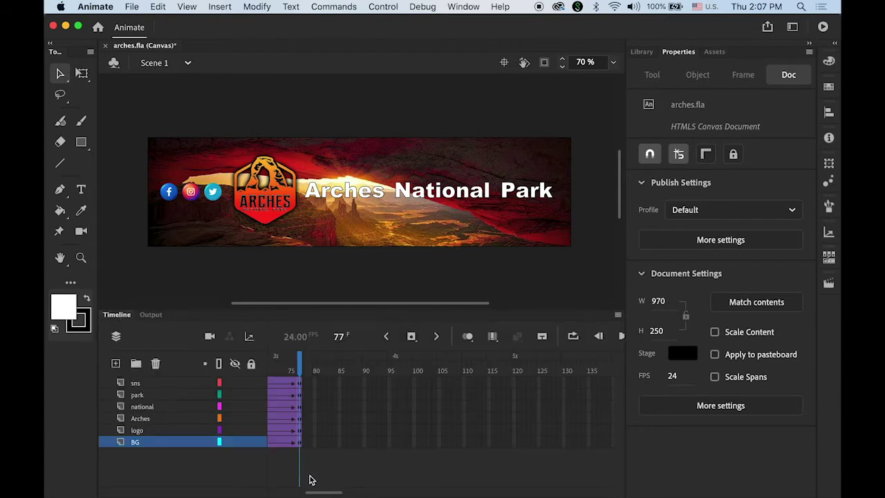
left_click_drag(323, 493, 322, 494)
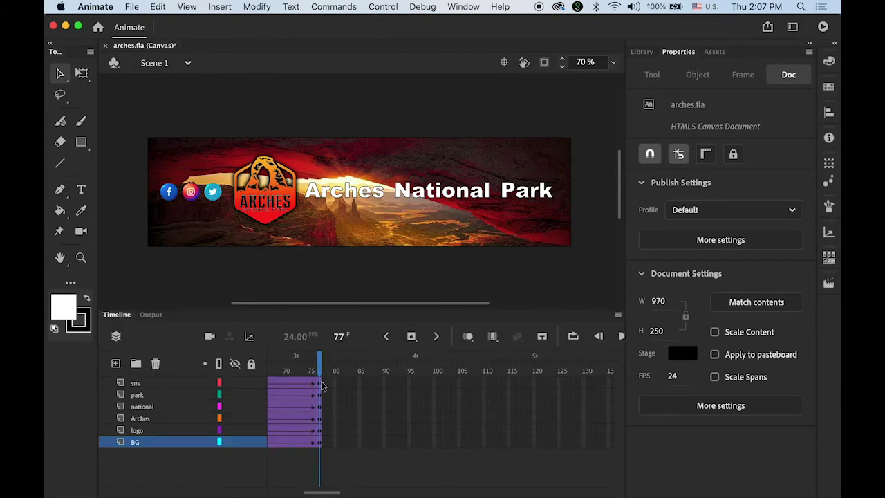
mouse_move(322, 385)
left_mouse_down()
mouse_move(296, 379)
mouse_move(325, 381)
left_mouse_up()
left_click_drag(329, 493, 342, 494)
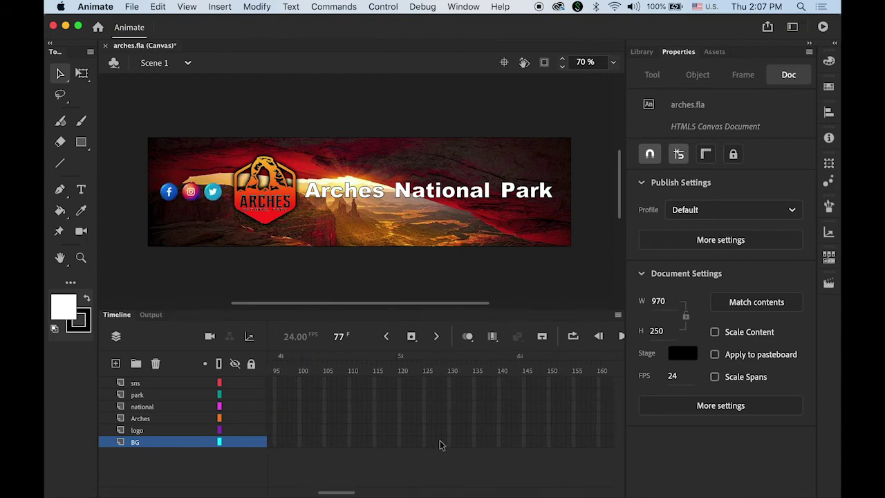
Insert frames at frame 144 on all layers, sns through BG, then scrub the held ending
left_click(518, 384)
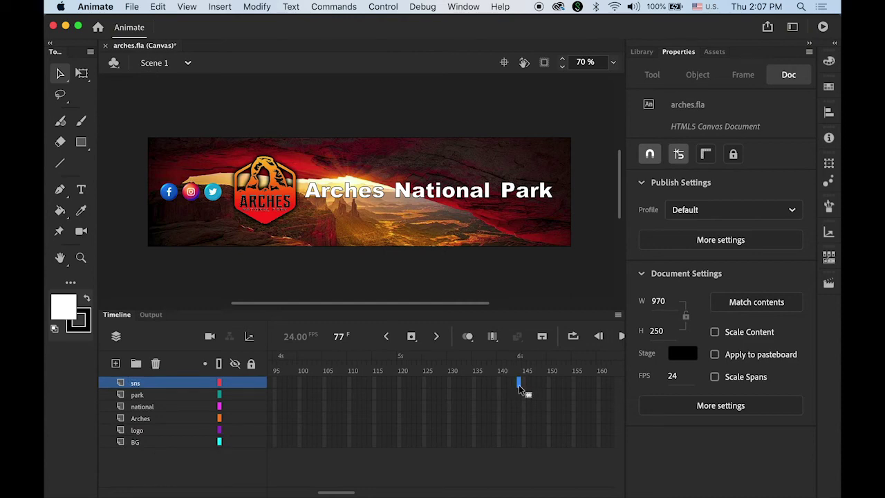
left_click(520, 445, "shift")
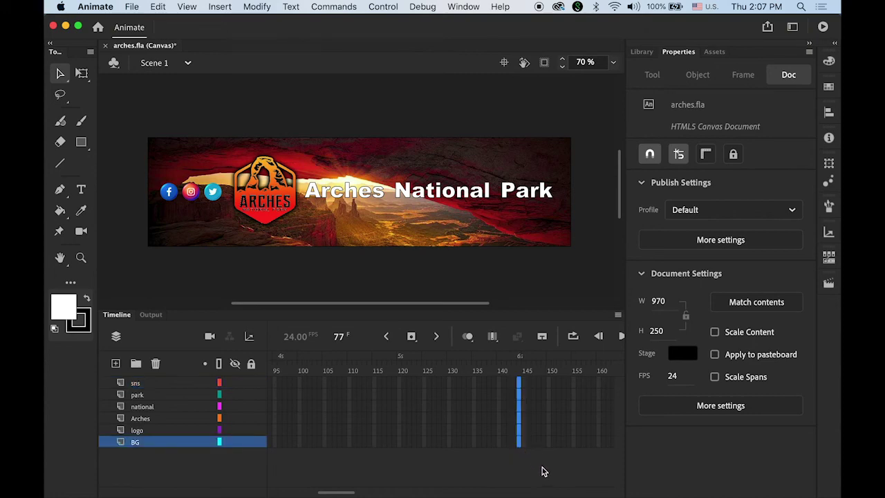
left_click(413, 339)
left_click_drag(508, 370, 362, 393)
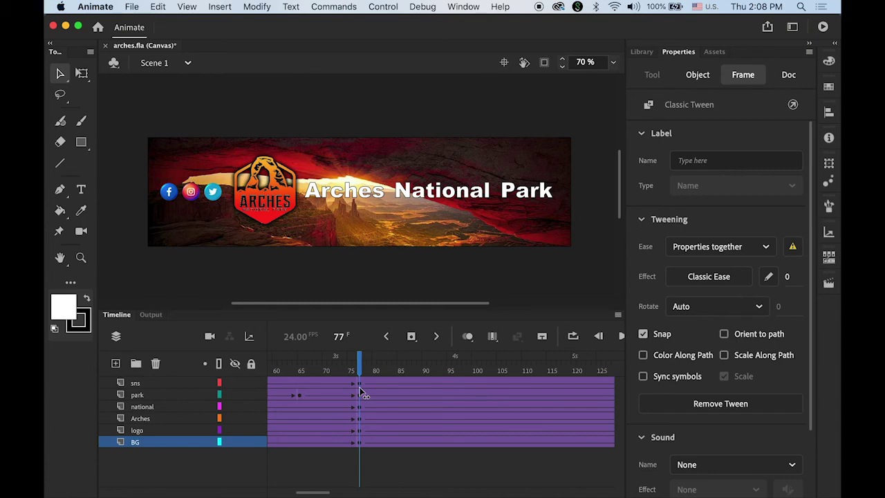
left_click_drag(361, 392, 503, 396)
left_click_drag(577, 399, 81, 359)
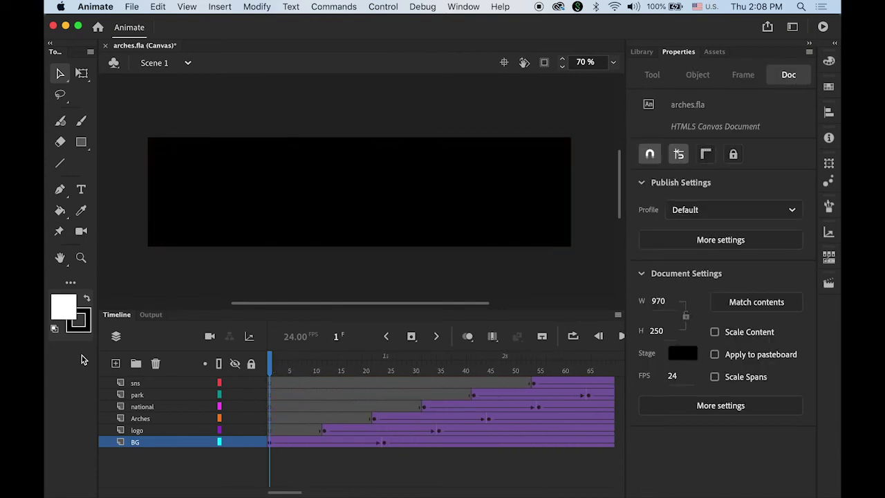
Republish the 6-second banner with Cmd+Enter to preview it in the browser
key("super+Return")
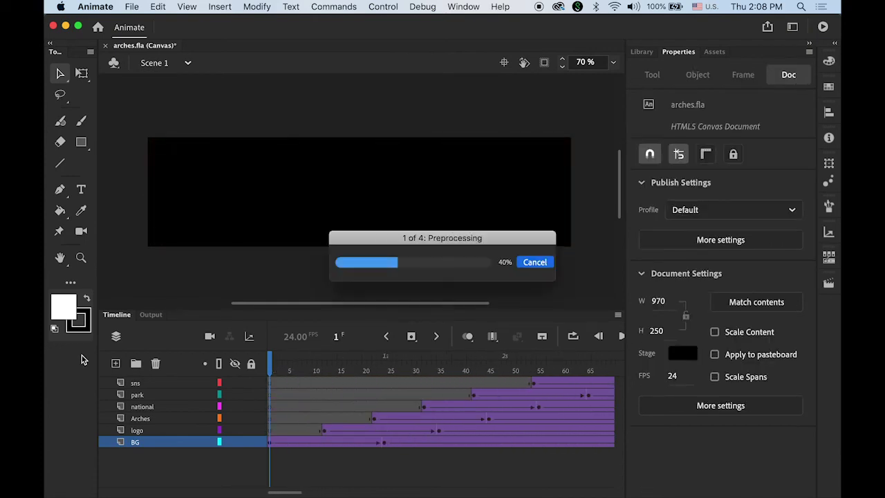